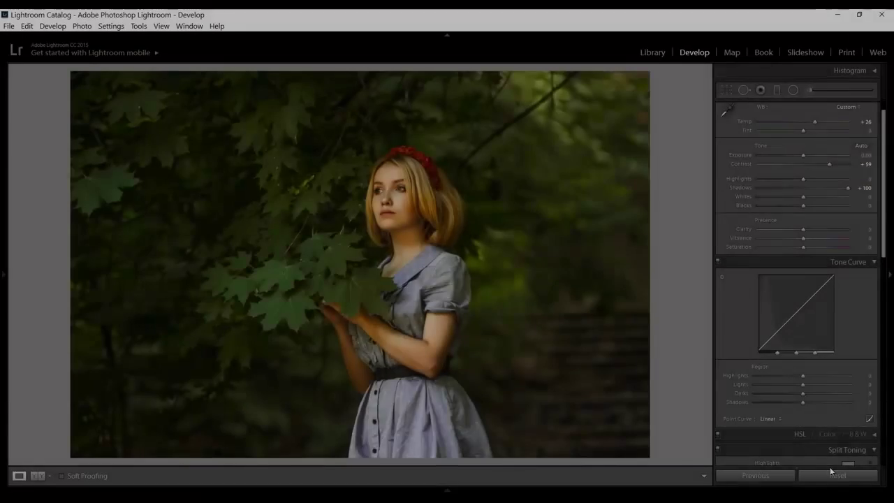
- Reset all develop settings, then set Highlights −100, Shadows +100, Whites +62 and Saturation −49
left_click(831, 468)
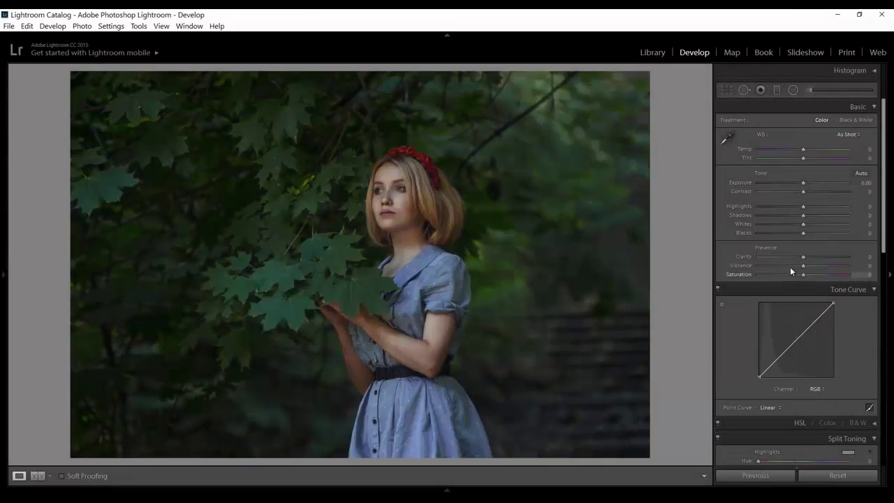
left_click_drag(804, 207, 751, 211)
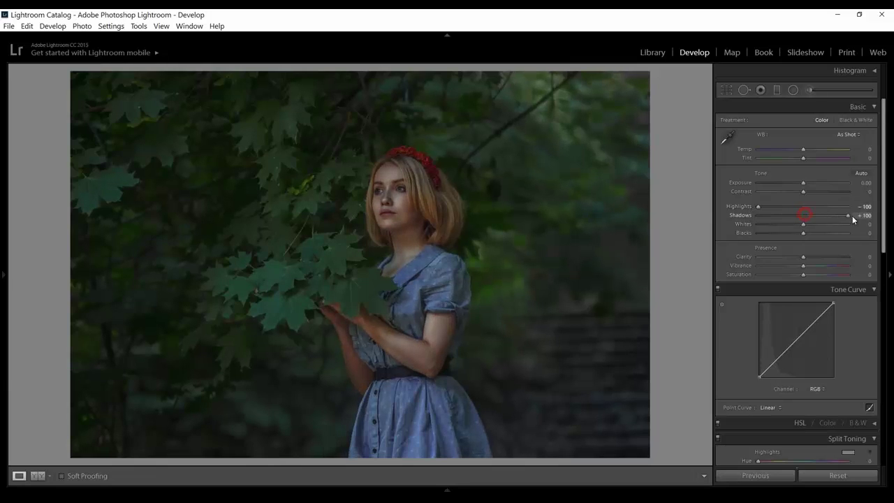
left_click_drag(804, 225, 833, 224)
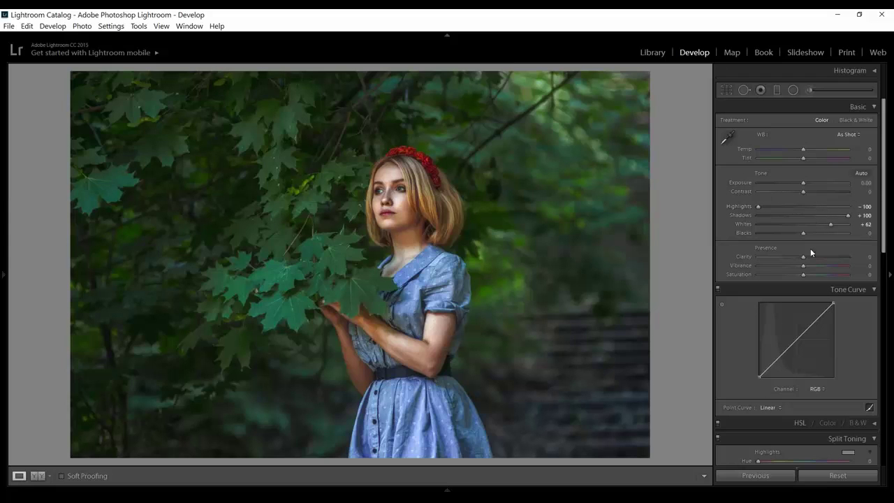
left_click_drag(803, 275, 786, 276)
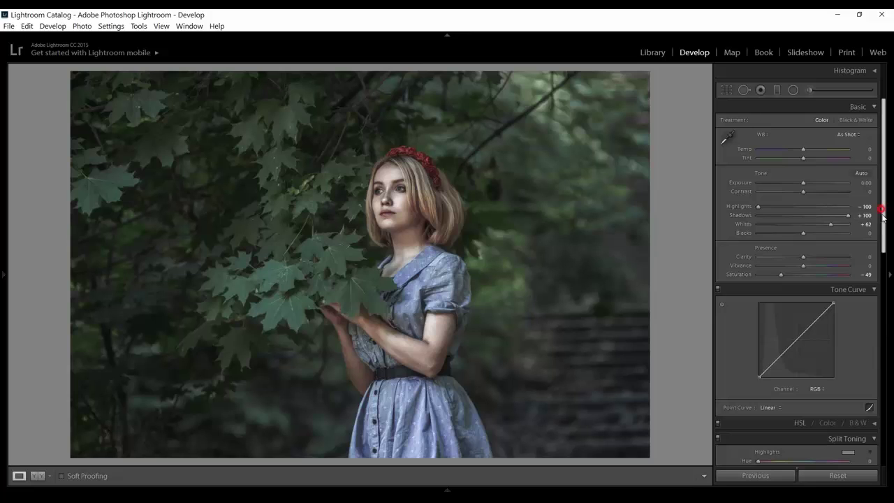
left_click_drag(883, 211, 884, 321)
- Tint the split-toning shadows teal with hue 168 and saturation 15
scroll(796, 279, "down", 2)
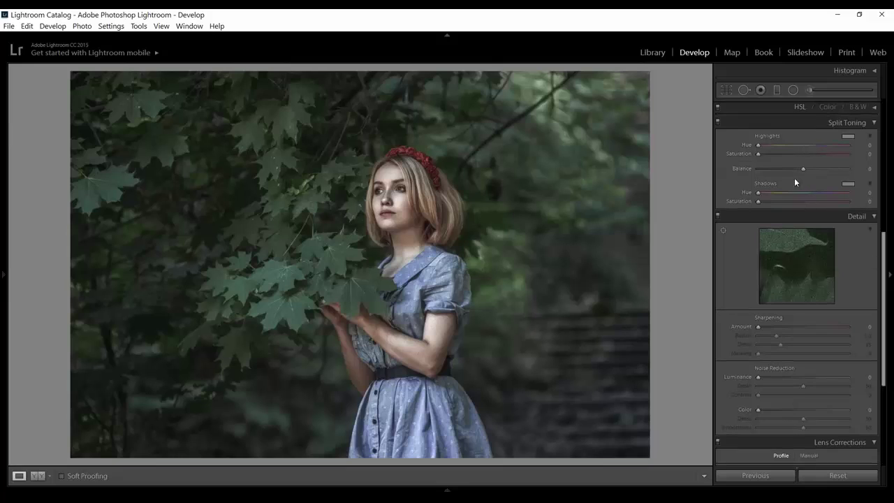
left_click_drag(759, 194, 773, 194)
left_click_drag(775, 202, 788, 195)
left_click_drag(810, 200, 821, 202)
mouse_move(810, 197)
left_mouse_down()
mouse_move(749, 198)
mouse_move(802, 199)
left_mouse_up()
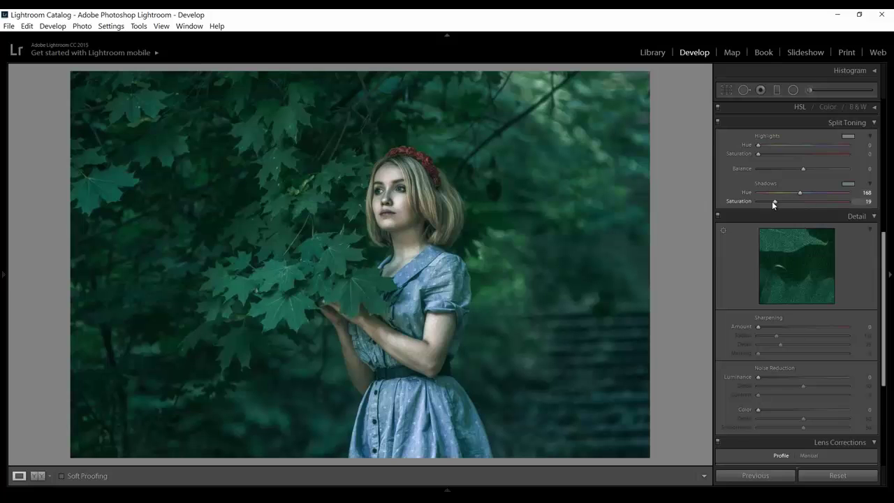
left_click(774, 202)
left_click_drag(770, 203, 773, 202)
left_click(760, 146)
- Warm the split-toning highlights to hue 37, saturation 58, and set balance to +36
left_click_drag(759, 145, 775, 146)
mouse_move(812, 153)
left_mouse_down()
mouse_move(758, 145)
mouse_move(774, 147)
left_mouse_up()
left_click(803, 171)
left_click_drag(738, 171, 803, 169)
left_click(802, 169)
left_click_drag(825, 171, 743, 171)
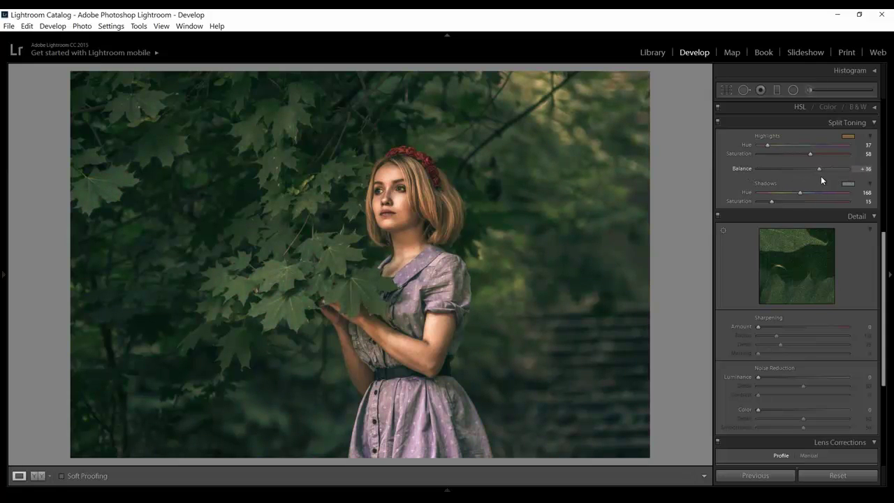
left_click_drag(821, 176, 819, 142)
- Compare before/after, then set luminance noise reduction to 22 and sharpening amount to 83
key("backslash")
key("backslash")
key("backslash")
key("backslash")
left_click_drag(758, 378, 778, 380)
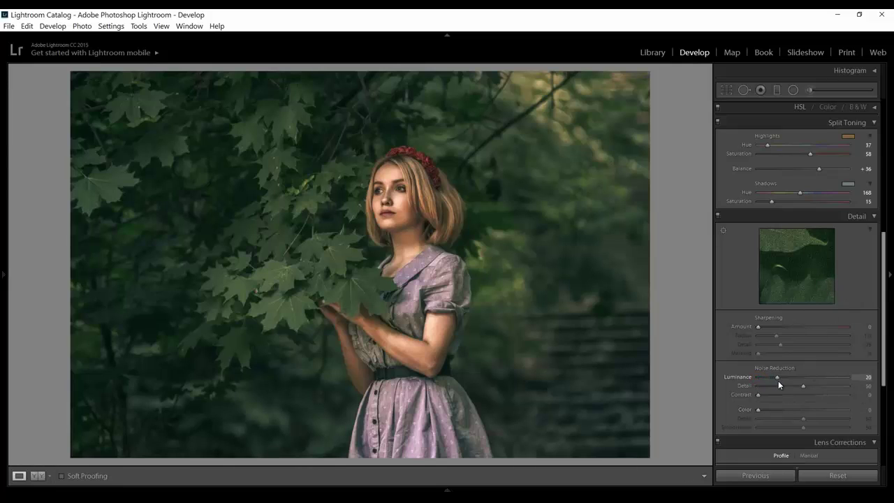
left_click_drag(758, 327, 771, 333)
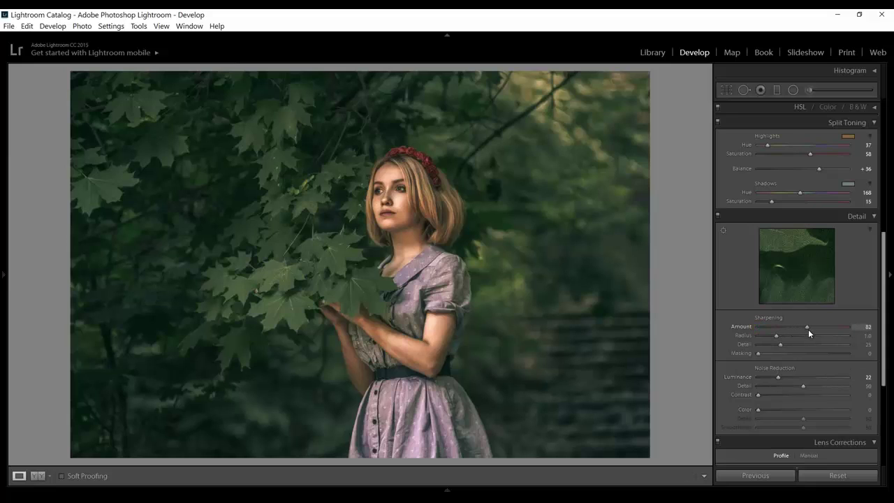
left_click_drag(809, 329, 811, 328)
left_click_drag(885, 261, 882, 348)
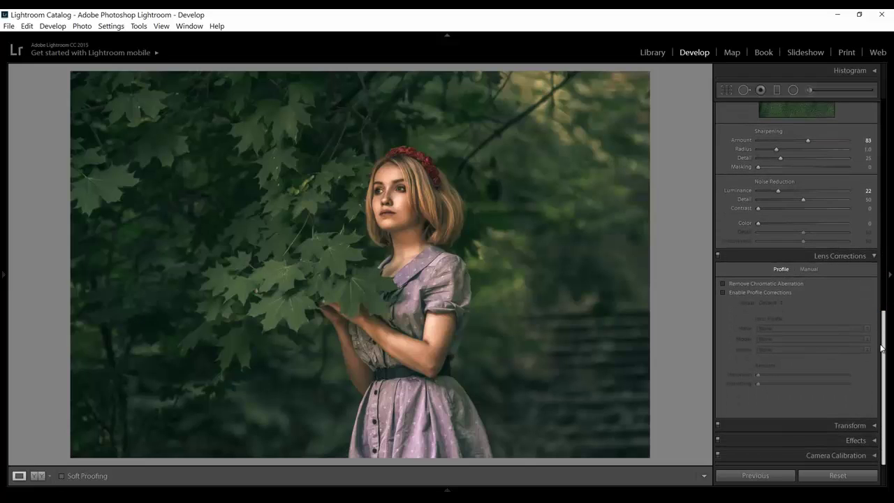
- Add a Highlight Priority post-crop vignette with amount −28 and midpoint 38
left_click(870, 440)
left_click_drag(883, 336, 883, 343)
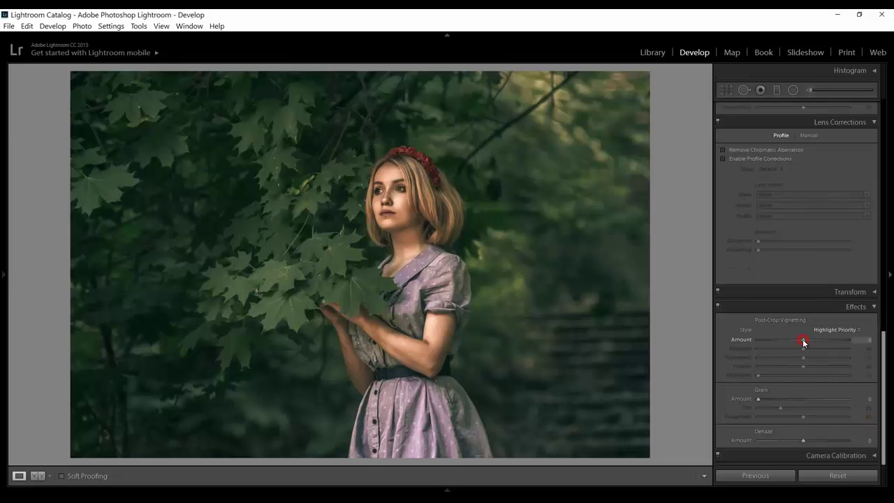
mouse_move(803, 341)
left_mouse_down()
mouse_move(758, 340)
mouse_move(785, 344)
left_mouse_up()
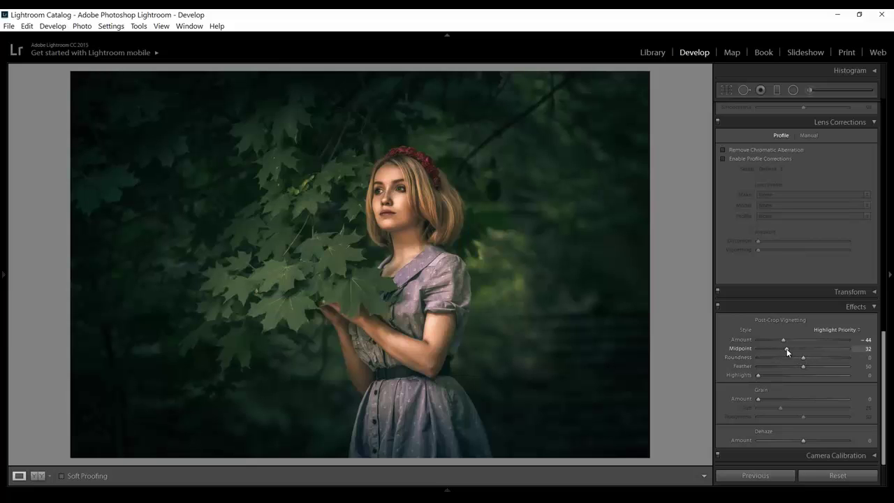
left_click_drag(790, 351, 792, 341)
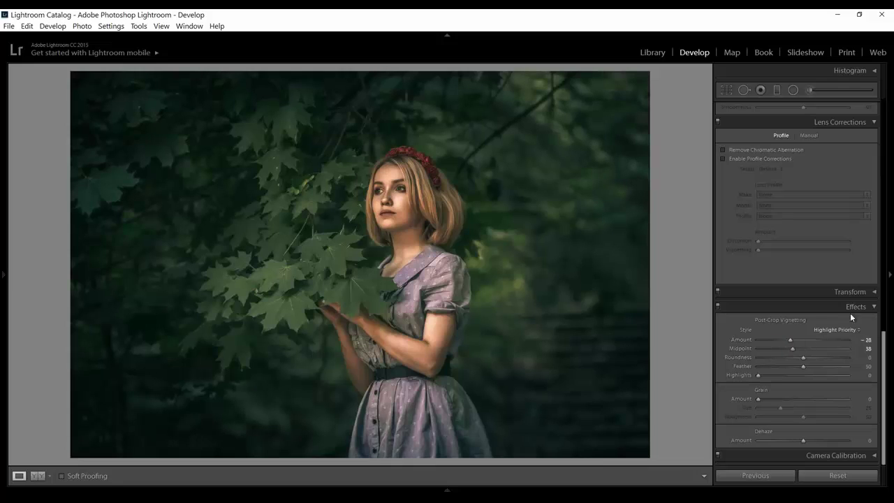
left_click(883, 343)
left_click_drag(882, 344, 893, 160)
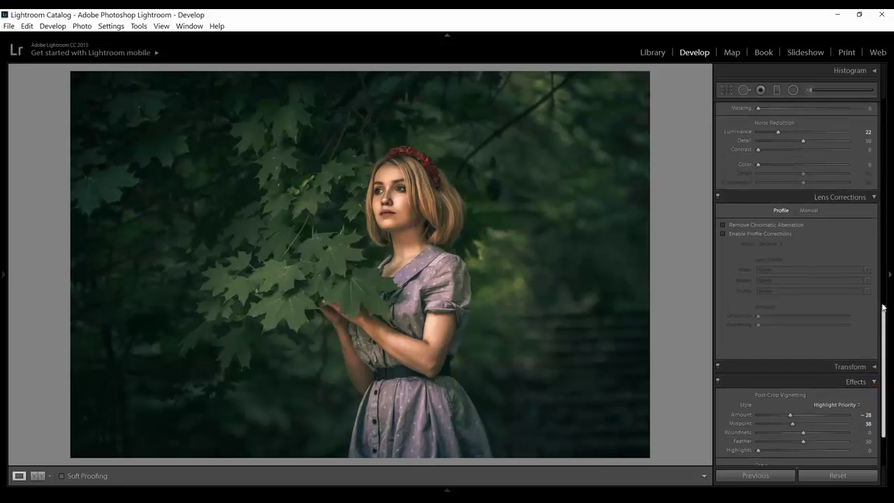
- Add a point to the RGB tone curve to darken the midtones and adjust the black point
scroll(859, 184, "up", 1)
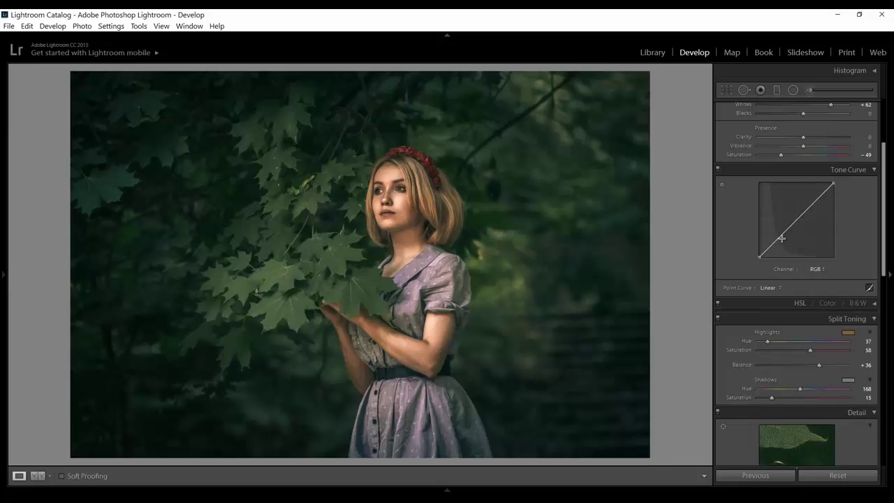
left_click_drag(782, 237, 760, 256)
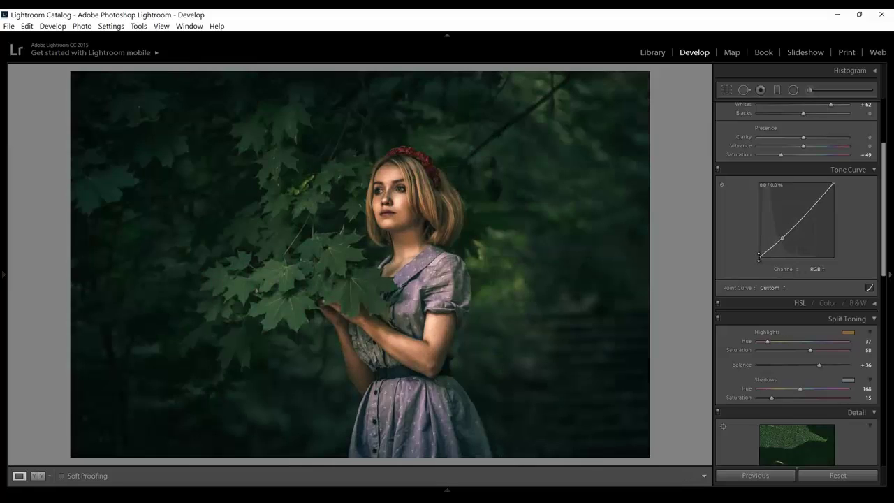
left_click_drag(758, 253, 761, 270)
- On the Blue channel curve, pull the upper midtones down and lift the black point
left_click(817, 270)
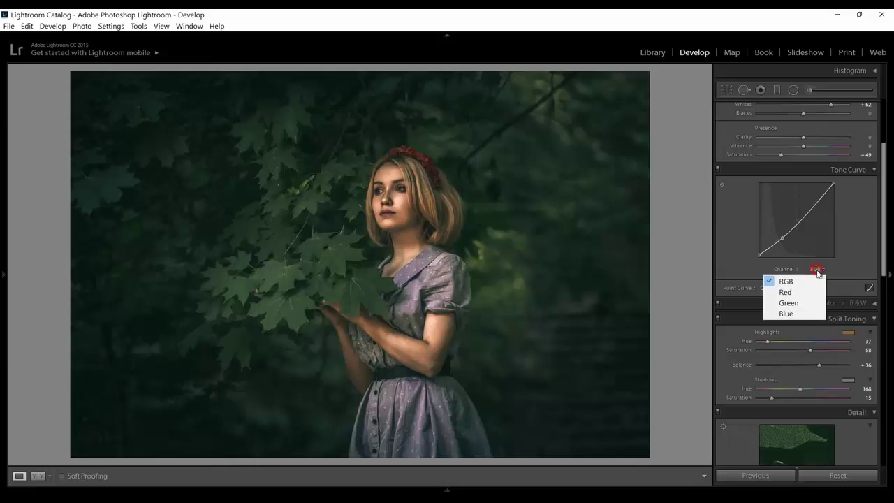
left_click(797, 314)
left_click(815, 202)
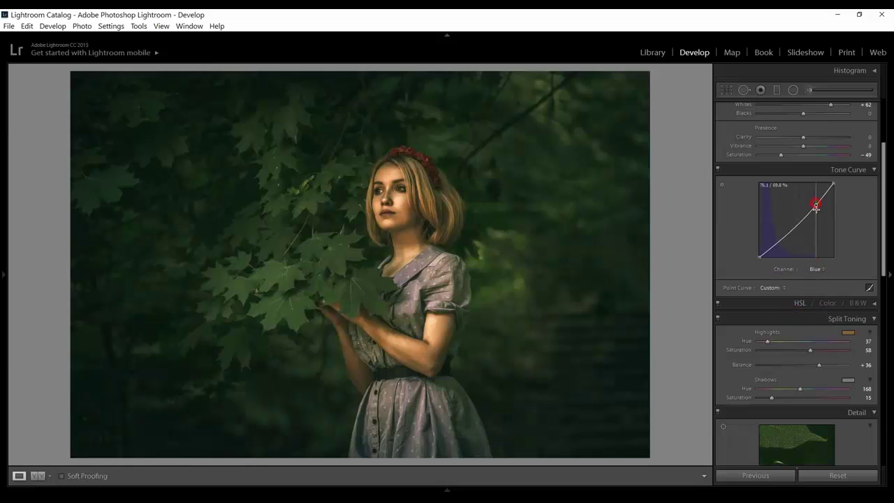
left_click_drag(815, 202, 811, 211)
left_click(760, 257)
left_click_drag(760, 257, 759, 254)
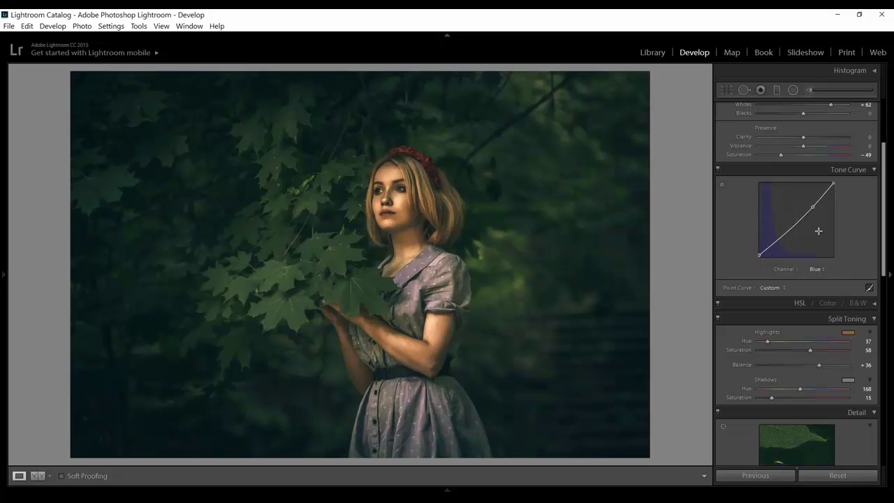
left_click_drag(884, 208, 872, 246)
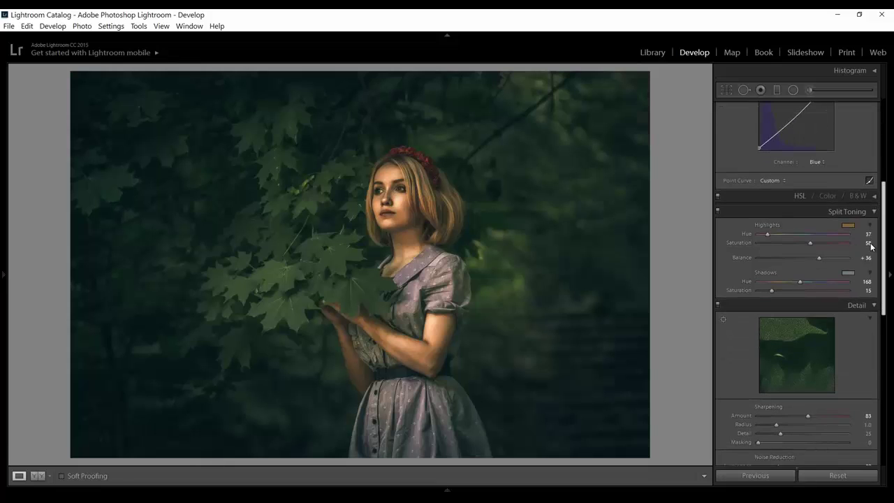
- Warm Temp to +15, trying Clarity +100 before resetting it to 0
scroll(871, 241, "up", 2)
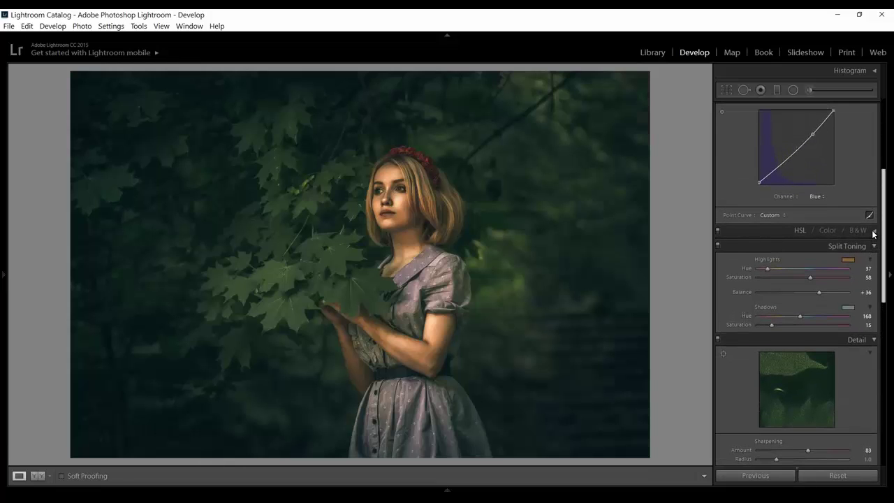
scroll(873, 234, "up", 5)
scroll(839, 220, "up", 5)
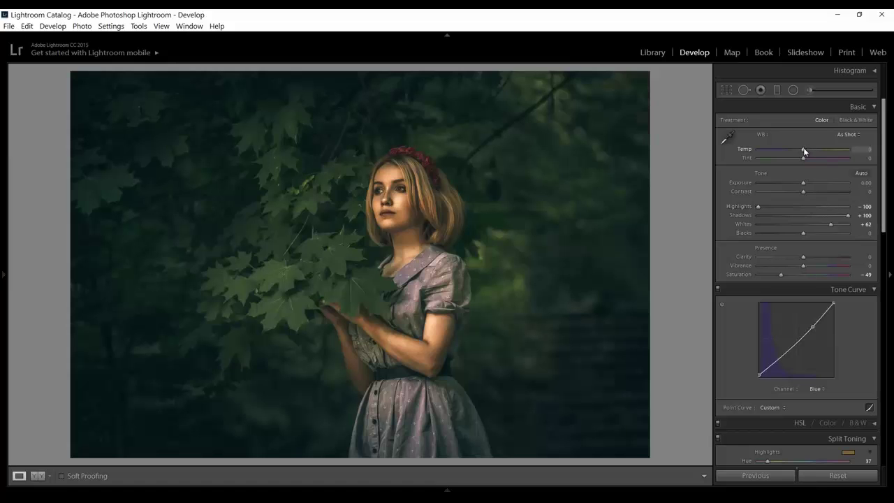
left_click_drag(803, 151, 810, 151)
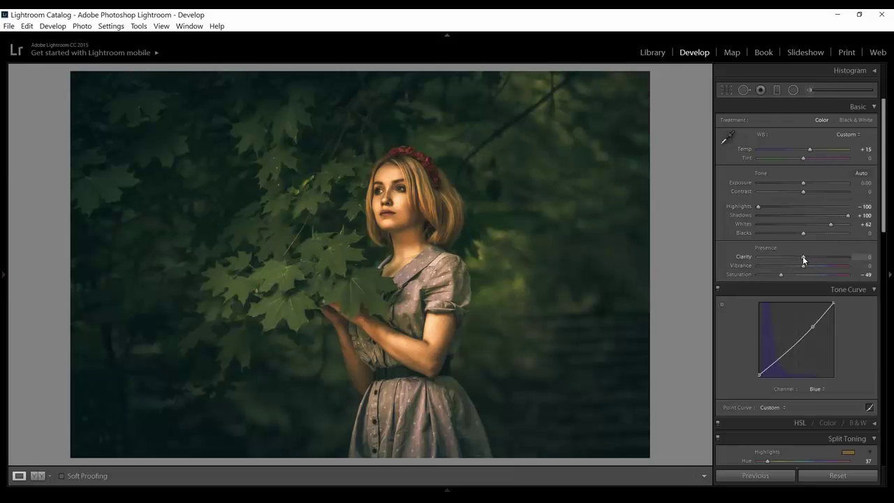
left_click_drag(802, 256, 814, 256)
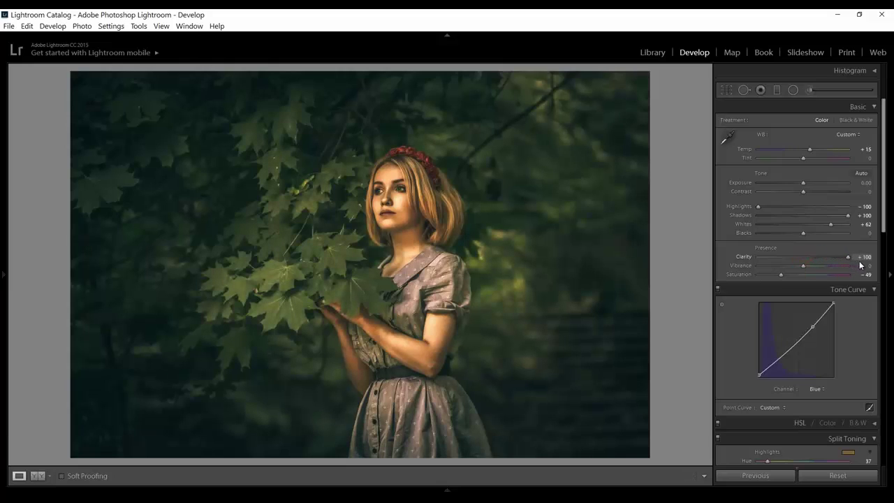
double_click(745, 257)
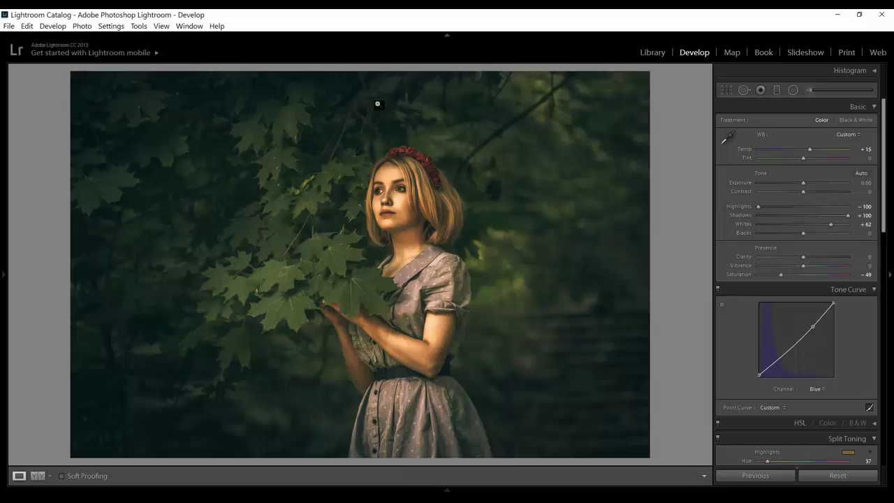
- Set up an Adjustment Brush with effects reset, Clarity 30 and a smaller 7.0 size
left_click(808, 90)
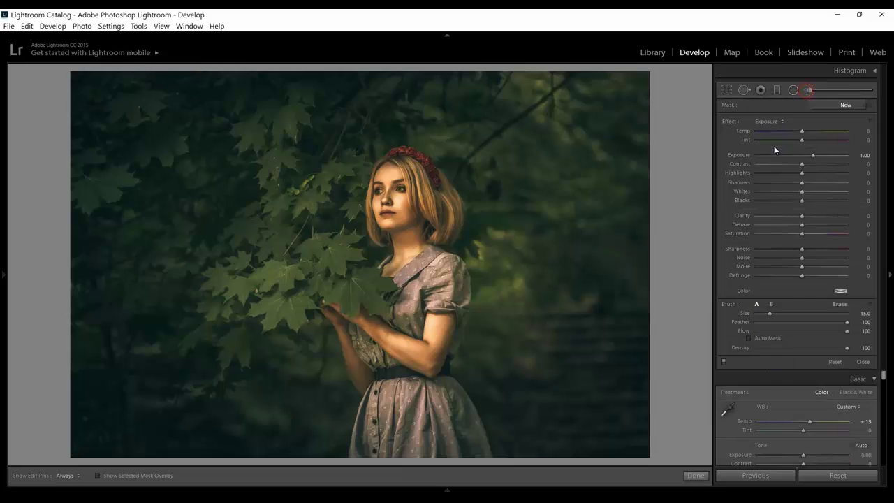
double_click(741, 156)
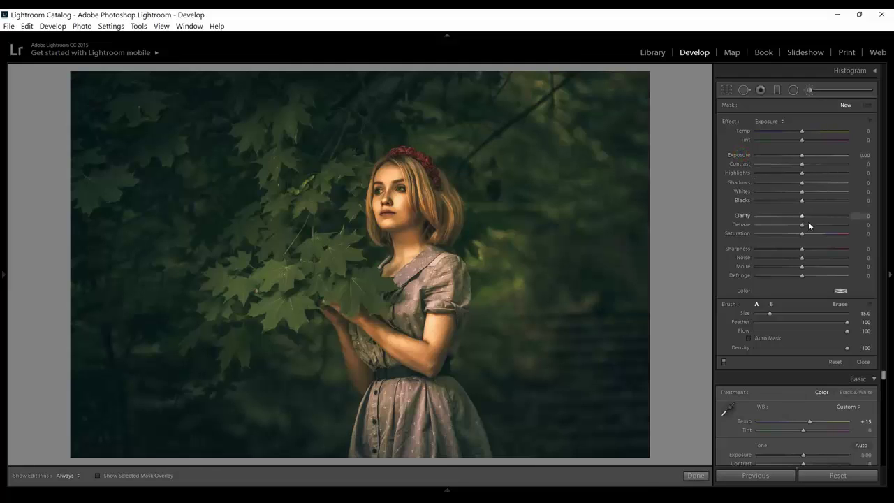
left_click_drag(804, 215, 815, 216)
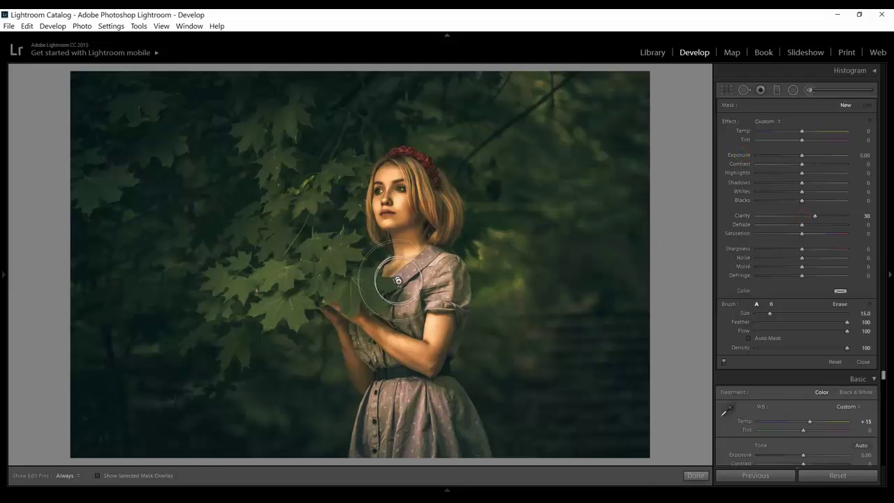
key("bracketleft")
key("bracketleft")
- Paint the clarity brush over the dress, hair, and from the arm to the waist
mouse_move(434, 271)
left_mouse_down()
mouse_move(439, 308)
mouse_move(473, 314)
left_mouse_up()
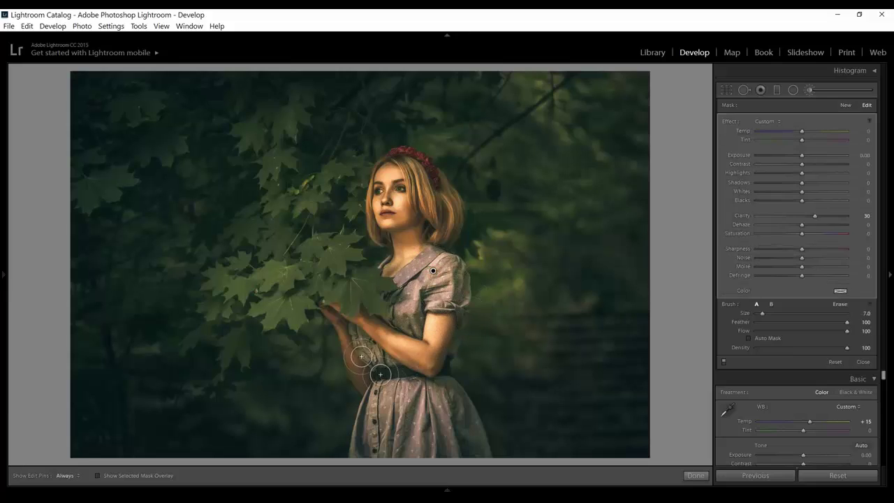
left_click_drag(393, 439, 486, 452)
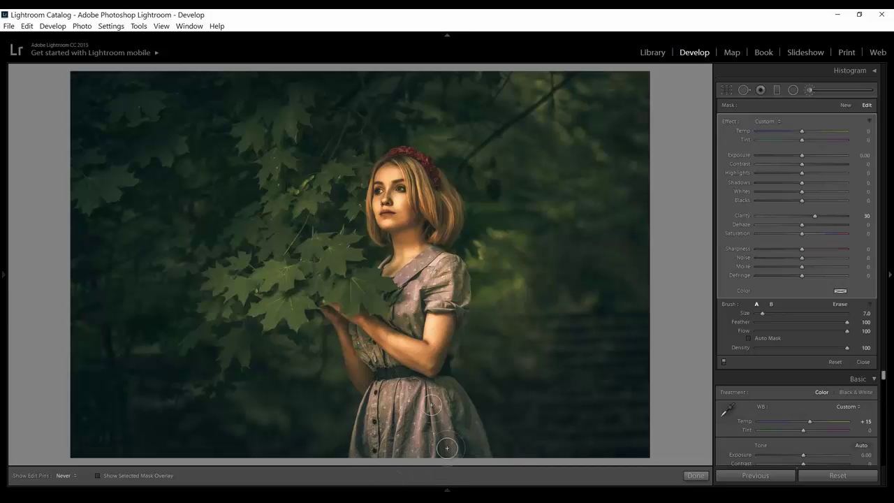
mouse_move(414, 166)
left_mouse_down()
mouse_move(454, 222)
mouse_move(420, 323)
left_mouse_up()
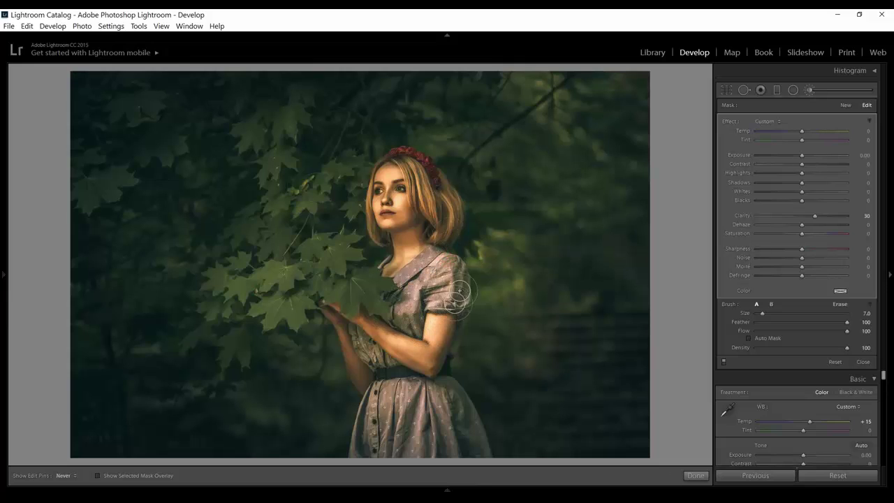
left_click_drag(361, 347, 472, 427)
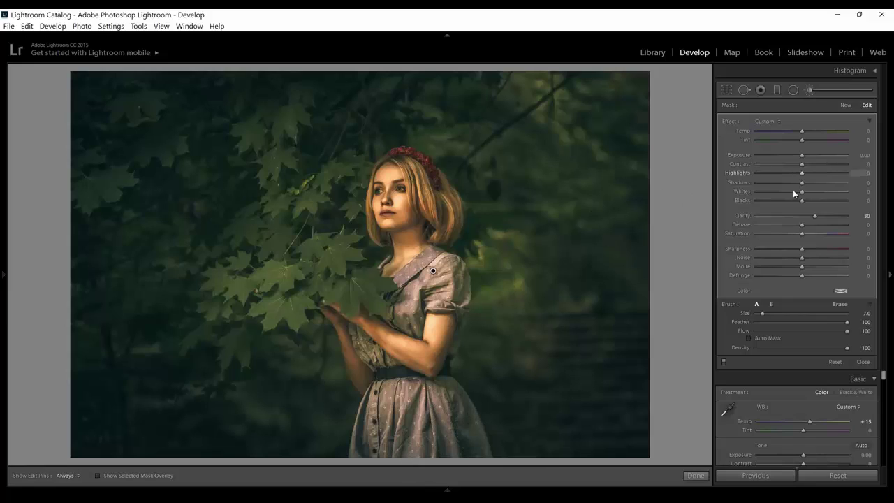
- Raise the brush Clarity to 100 and paint it over the dress shoulder
left_click_drag(815, 216, 744, 221)
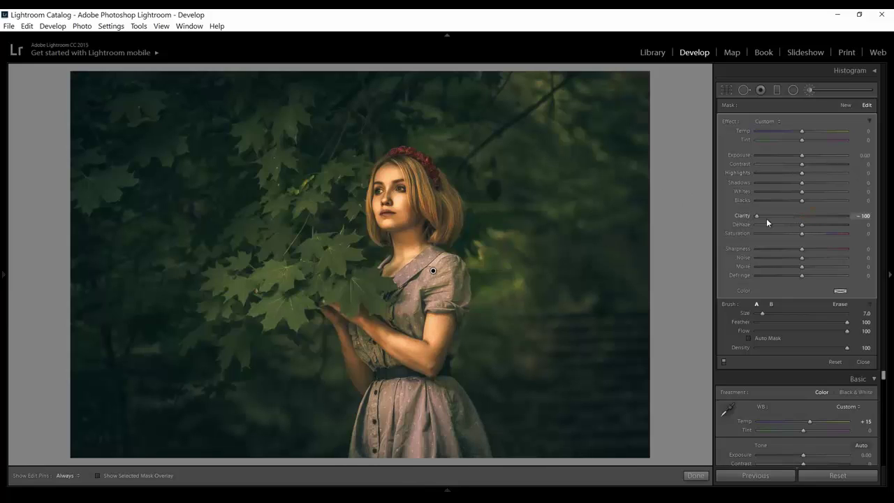
left_click_drag(822, 217, 848, 221)
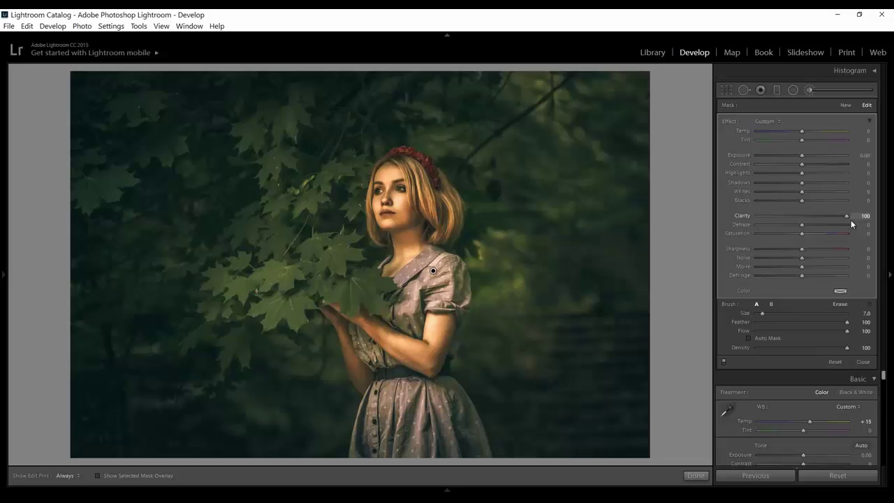
key("h")
mouse_move(433, 297)
left_mouse_down()
mouse_move(412, 280)
mouse_move(359, 289)
mouse_move(381, 293)
mouse_move(321, 246)
mouse_move(279, 275)
mouse_move(289, 299)
mouse_move(319, 295)
left_mouse_up()
key("h")
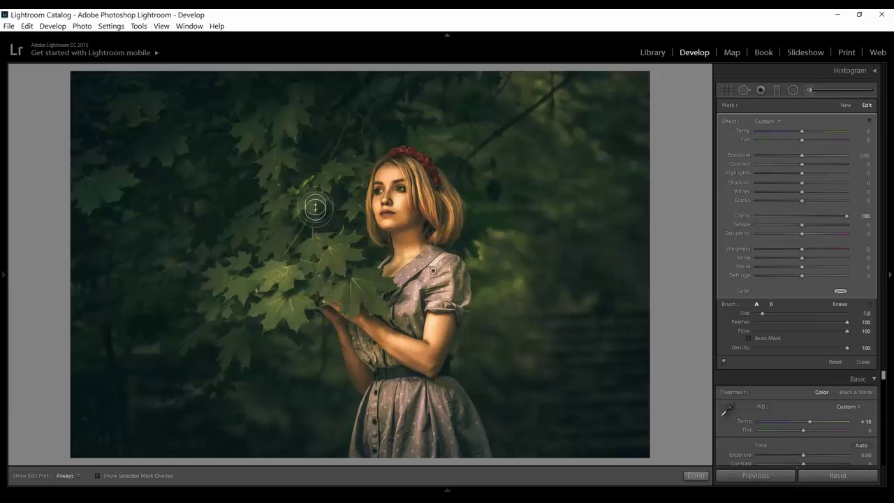
- Paint clarity over the leaves up to the hair and finish the brush edit
key("h")
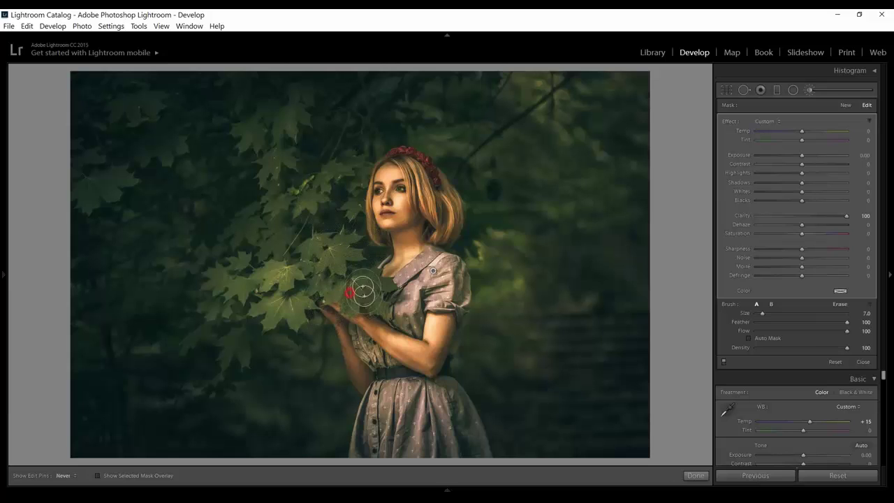
mouse_move(363, 290)
left_mouse_down()
mouse_move(329, 256)
mouse_move(352, 215)
mouse_move(415, 152)
mouse_move(400, 153)
mouse_move(443, 185)
left_mouse_up()
key("h")
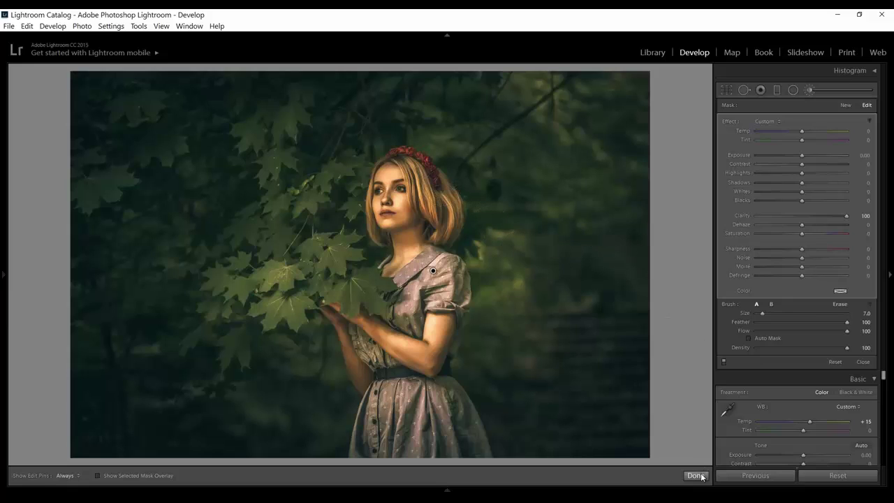
left_click(700, 476)
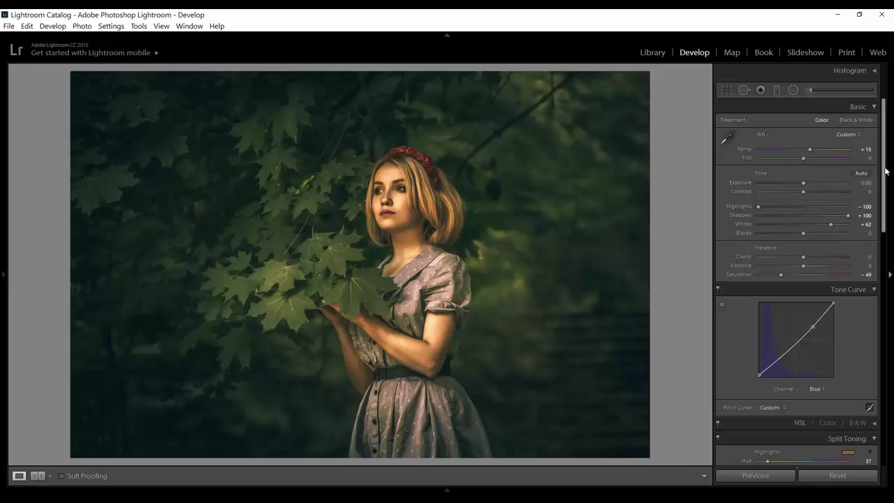
- Set Whites to +59 and show the side-by-side Before/After view
mouse_move(830, 225)
left_mouse_down()
mouse_move(838, 225)
mouse_move(829, 226)
left_mouse_up()
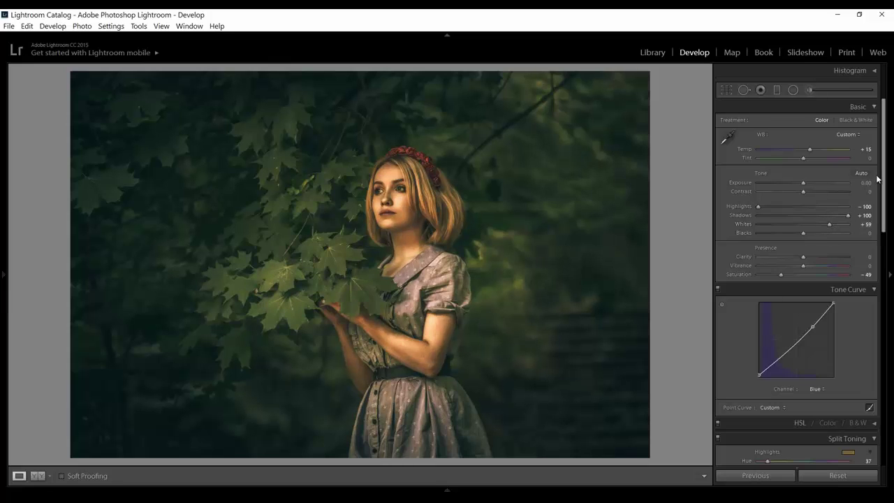
left_click(888, 196)
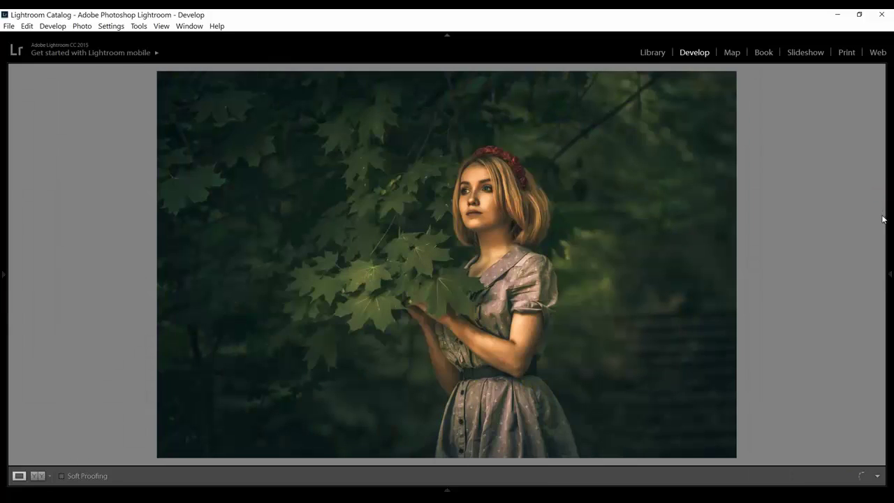
left_click(891, 226)
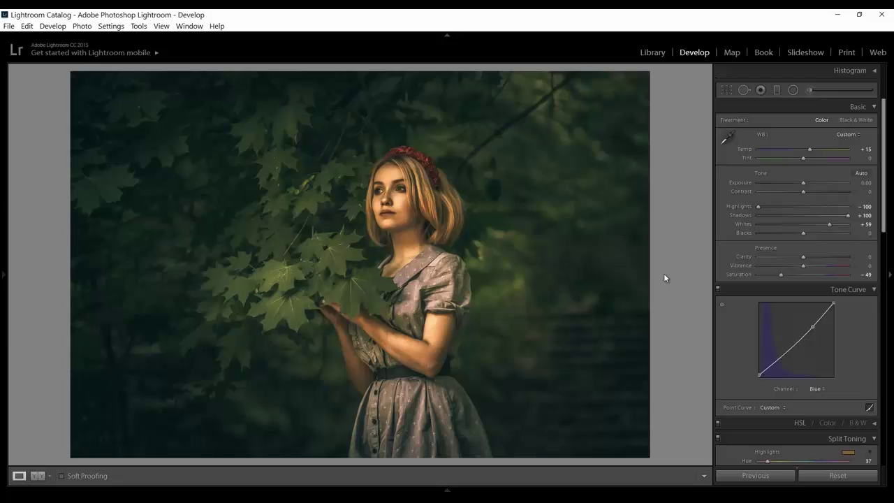
left_click(39, 476)
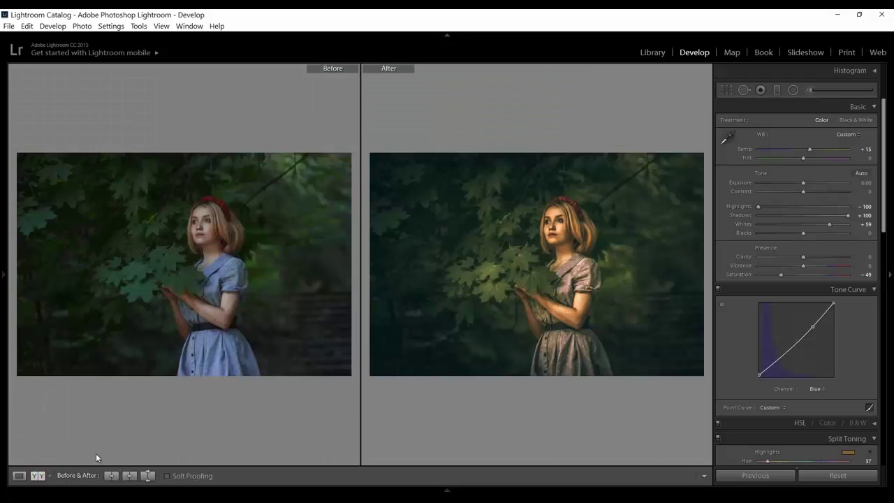
- Cycle Before/After through split and top/bottom layouts, then return to the single Loupe view
left_click(38, 476)
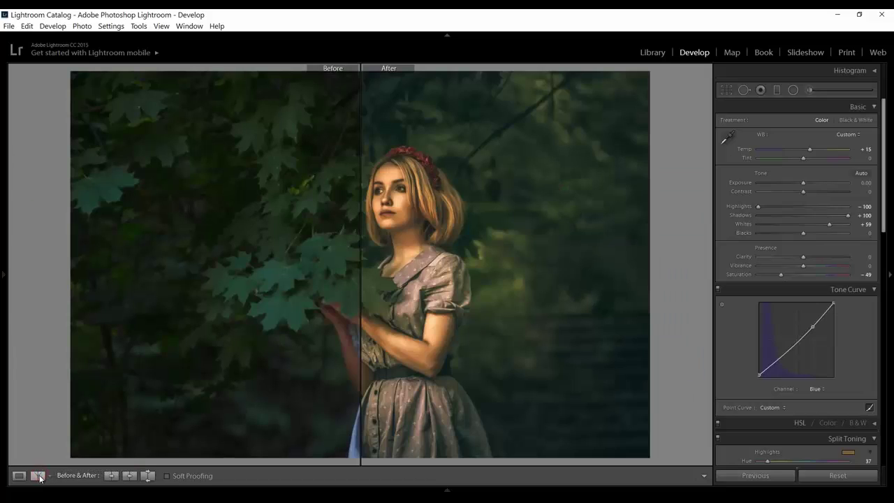
left_click(38, 476)
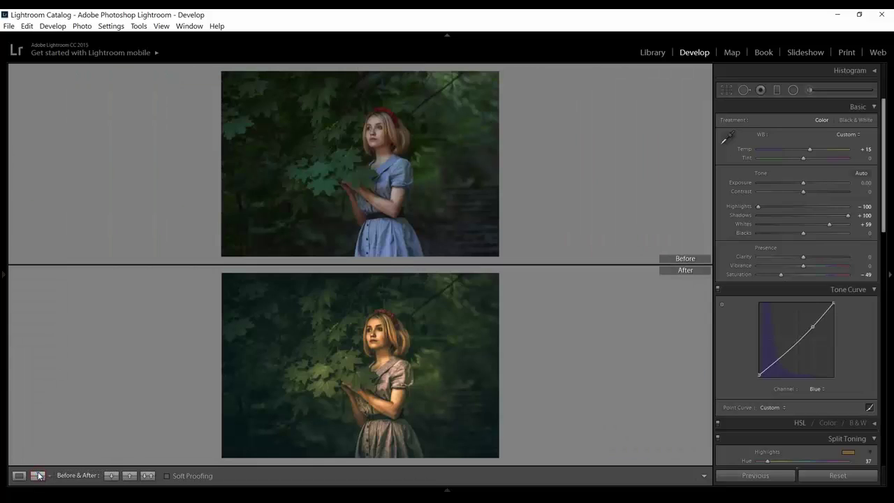
left_click(38, 476)
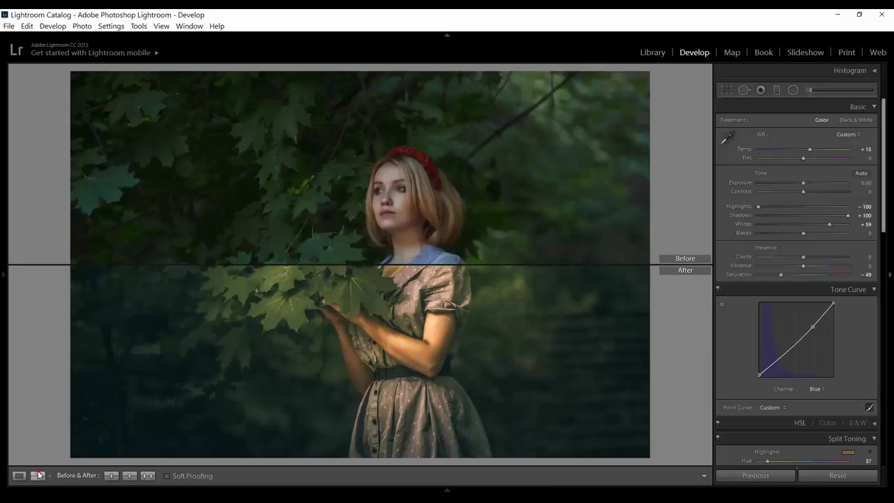
left_click(38, 476)
left_click(21, 476)
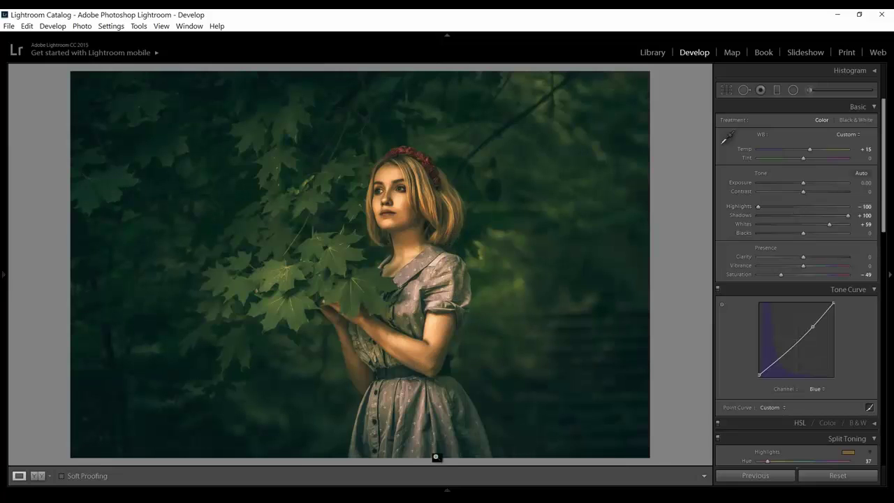
- Copy the maple-leaf portrait's develop settings, then open the unedited photo of the girl on the bench
left_click(448, 490)
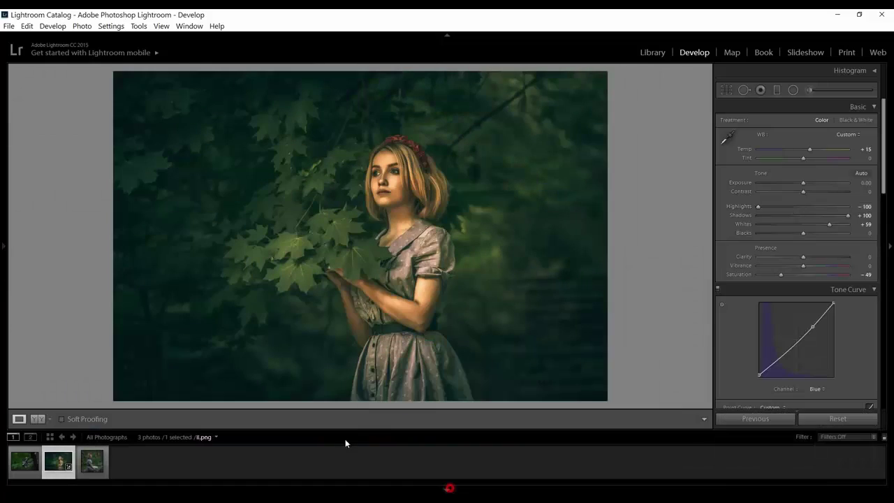
right_click(56, 461)
mouse_move(98, 350)
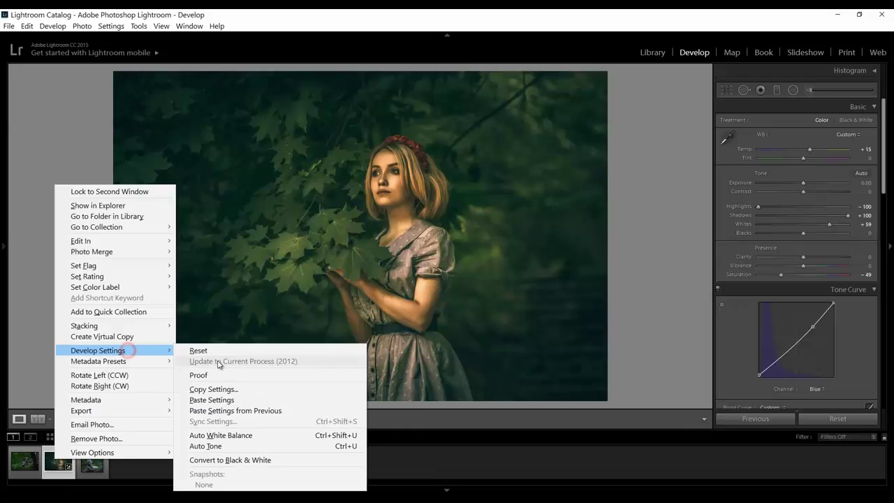
left_click(222, 389)
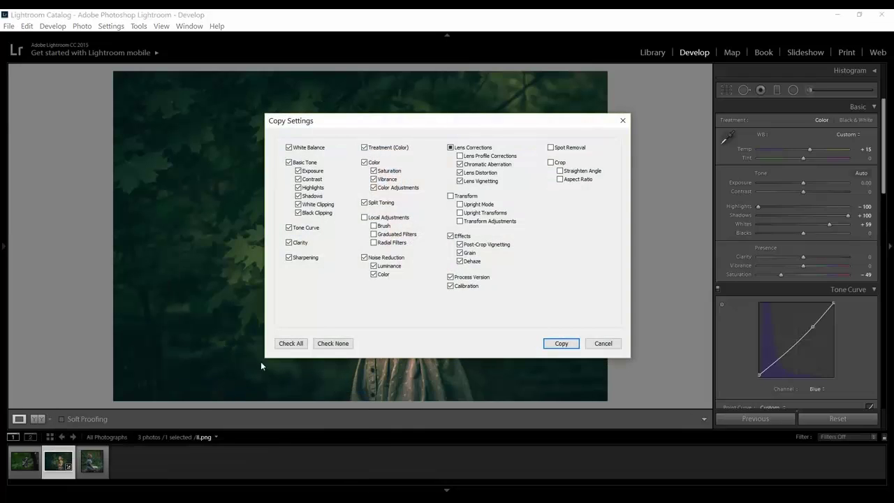
left_click(561, 344)
left_click(91, 453)
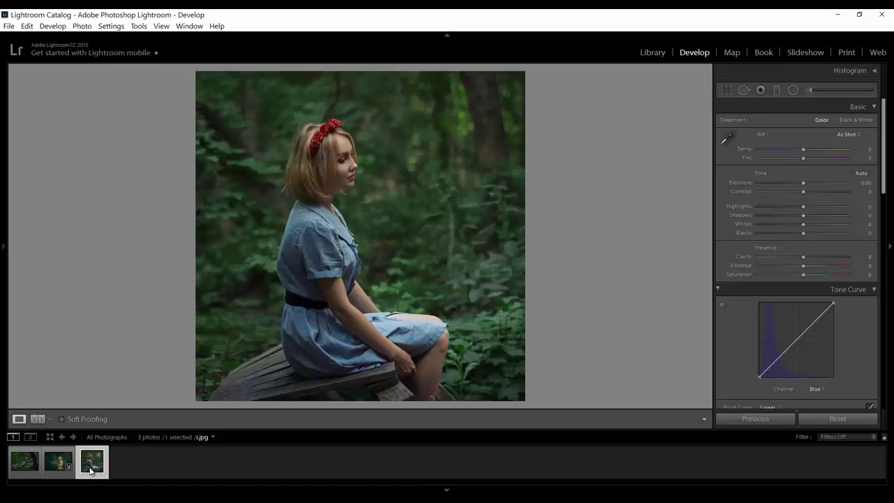
- Paste the copied moody forest settings onto the bench photo, then return to the maple-leaf portrait
right_click(86, 465)
mouse_move(131, 356)
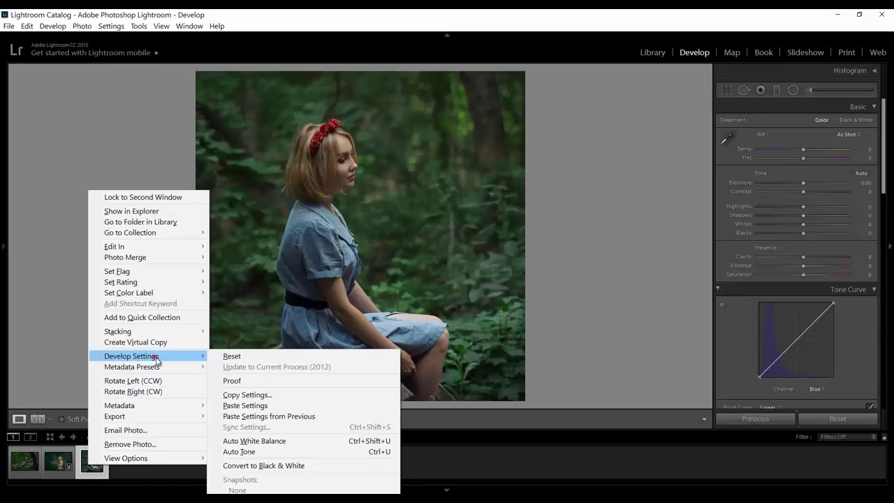
left_click(248, 407)
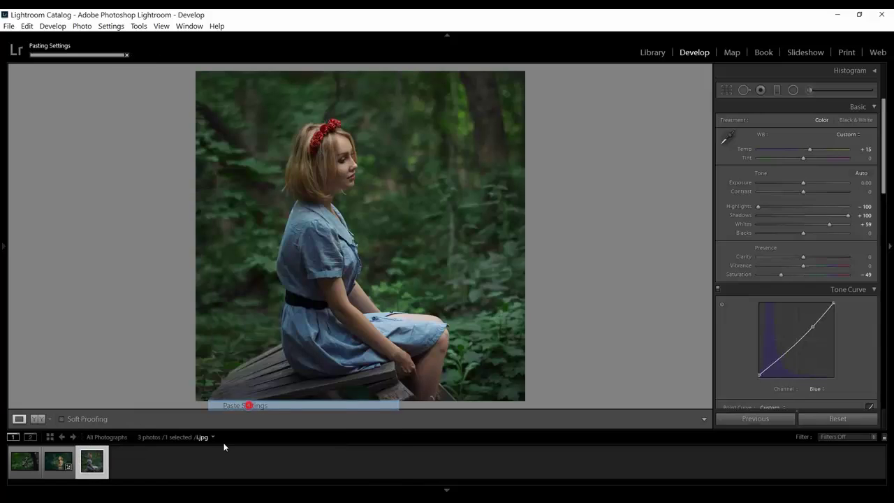
left_click(58, 461)
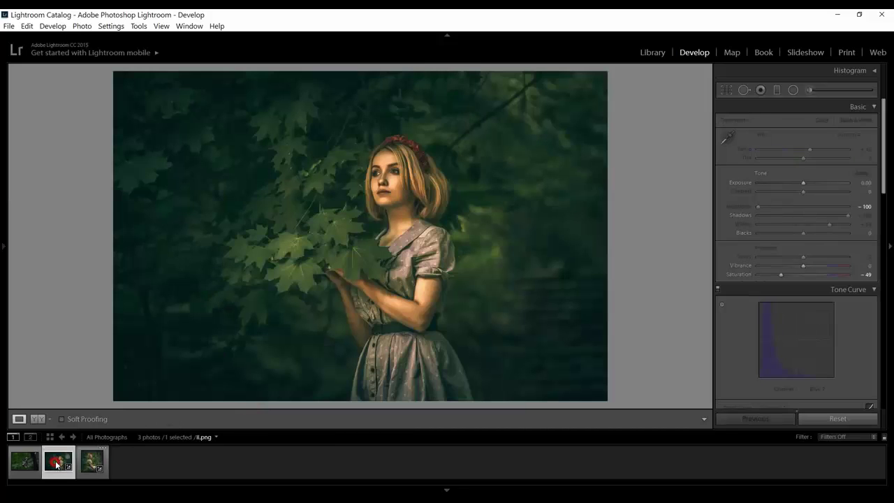